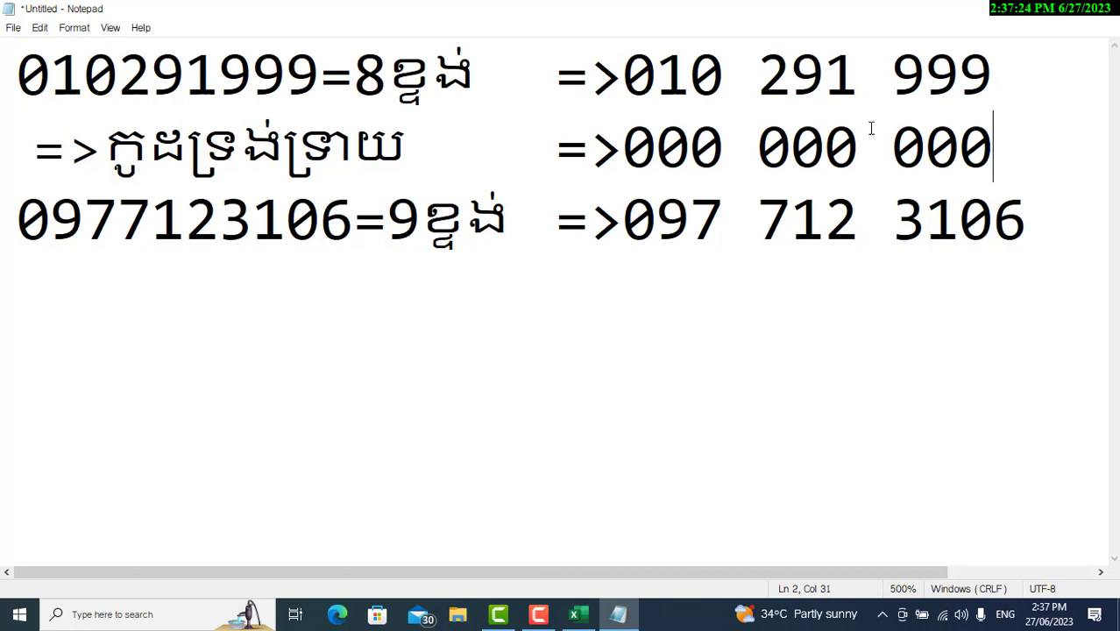
shift+click(3, 163)
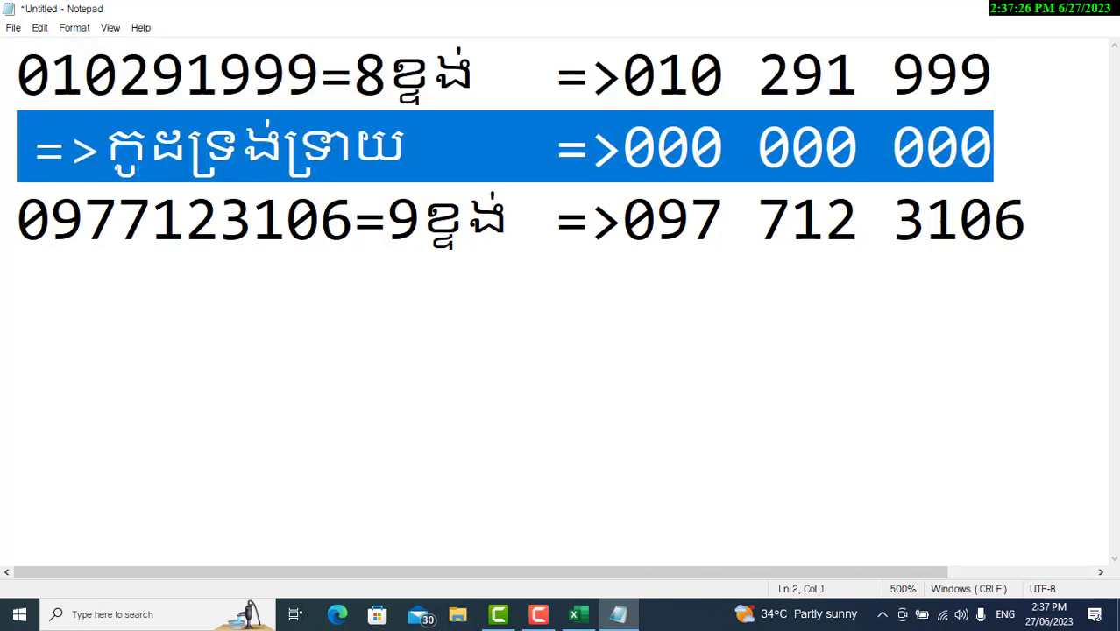
click(1063, 213)
key(Return)
text(=>កូដទ្រង់ទ្រាយ	=>000 000 000)
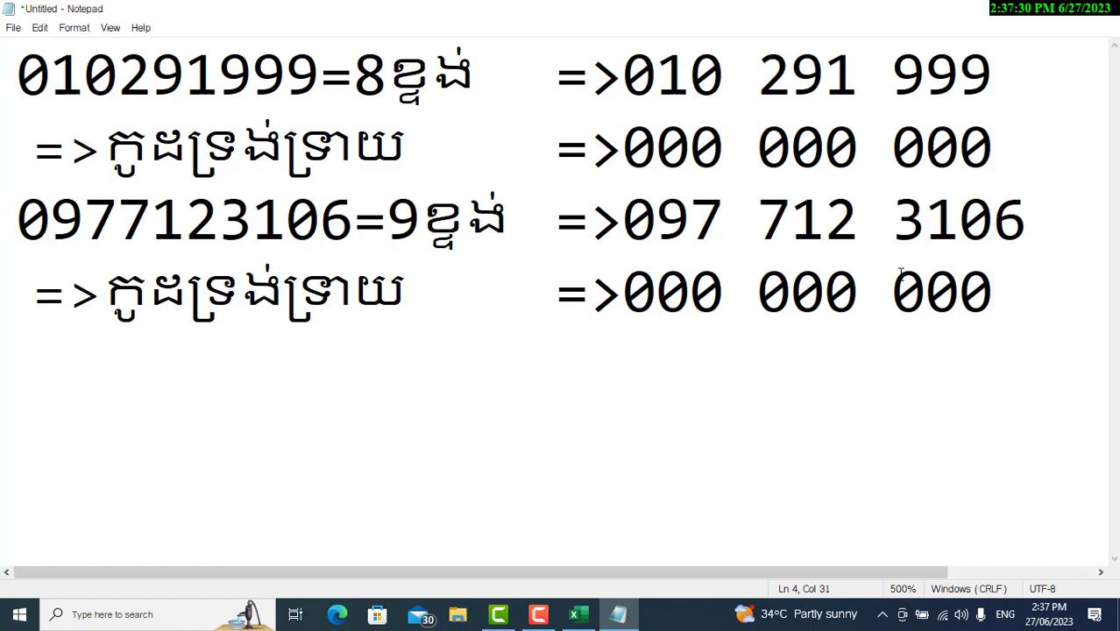
click(788, 289)
click(1016, 292)
text(0)
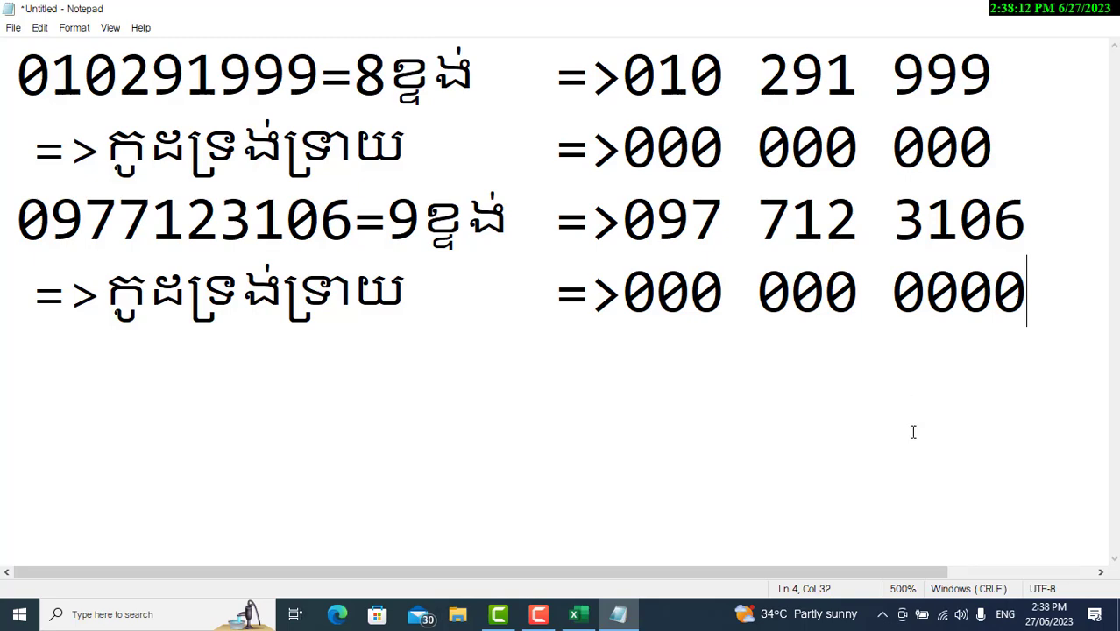
Step: Switch to Excel and select the phone number column's cells from E8 downward on Sheet1
click(578, 615)
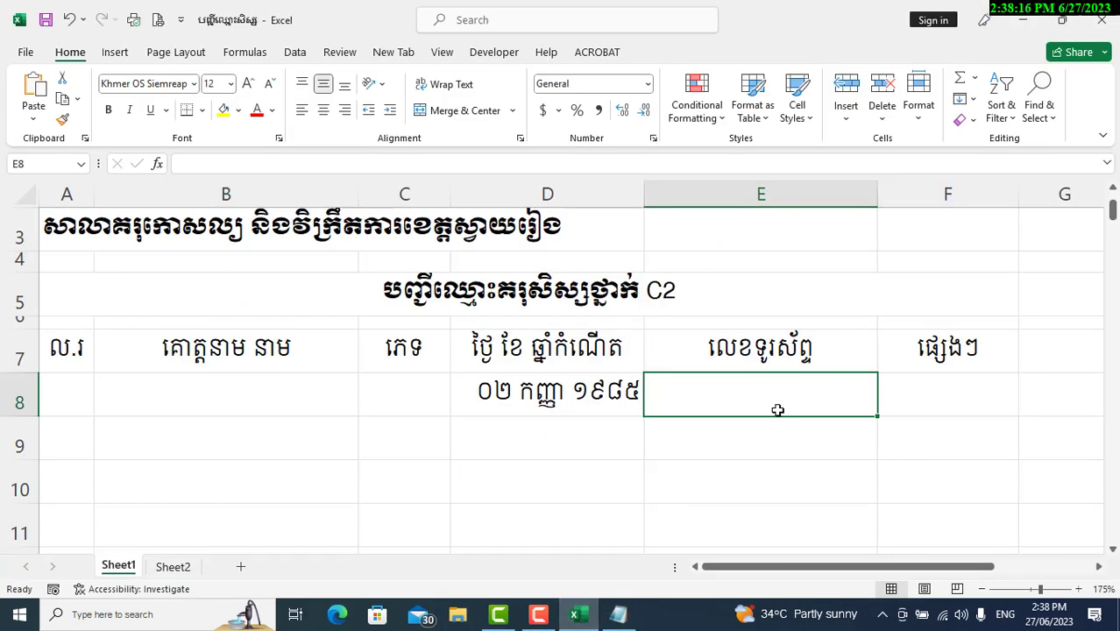
drag(776, 407, 812, 393)
scroll(812, 391, up, 6)
scroll(812, 390, up, 20)
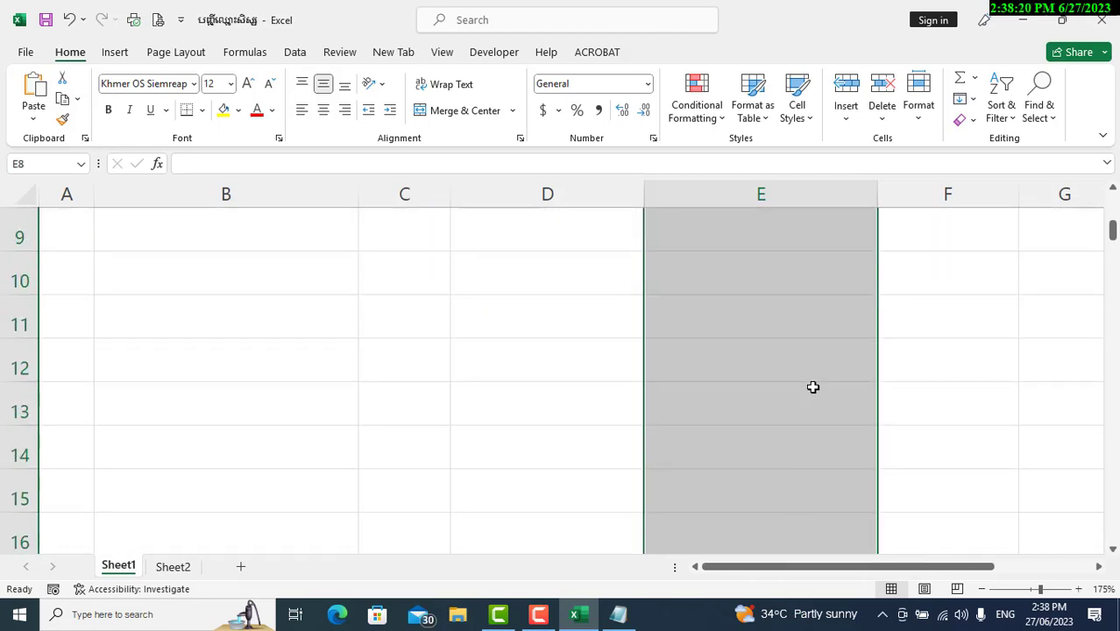
scroll(813, 386, down, 1)
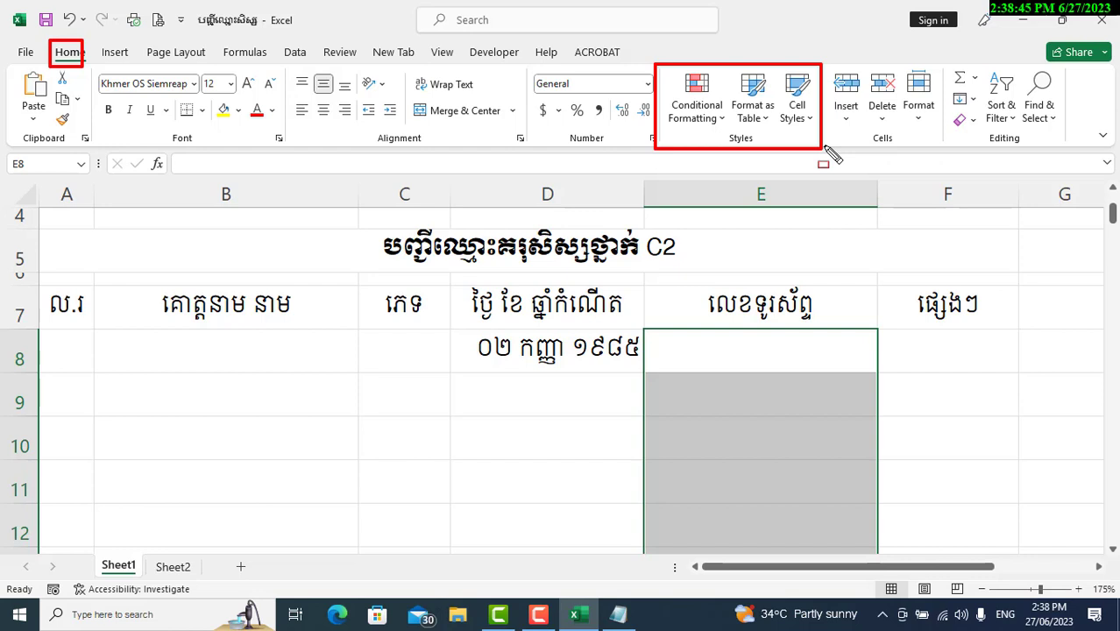
key(Escape)
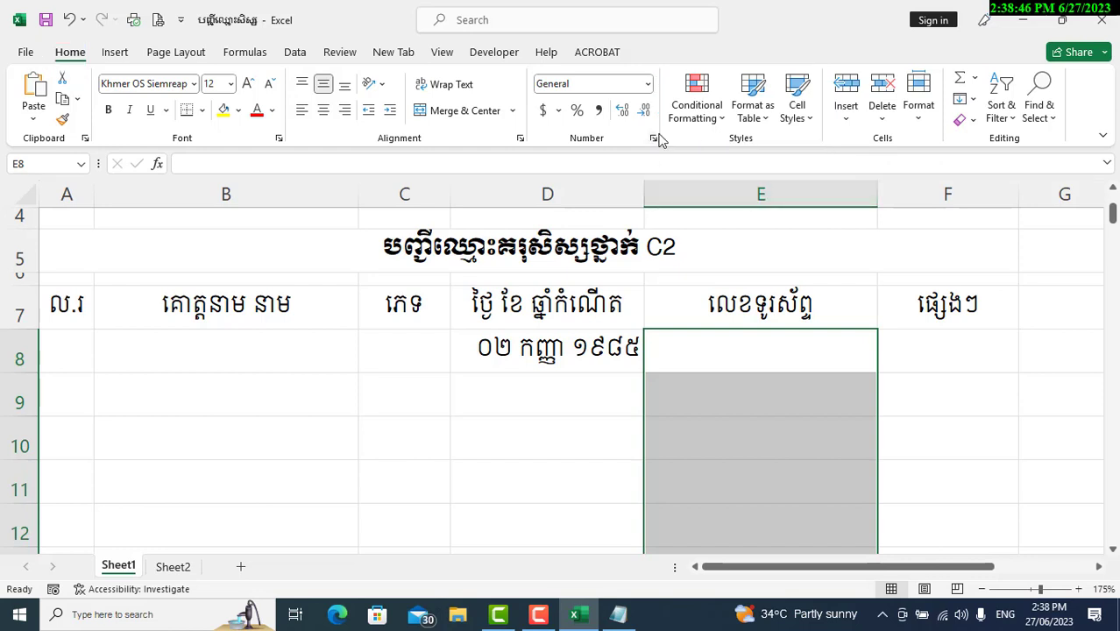
Step: Create a new conditional formatting rule for the selected cells that uses a formula to determine which cells to format
click(721, 122)
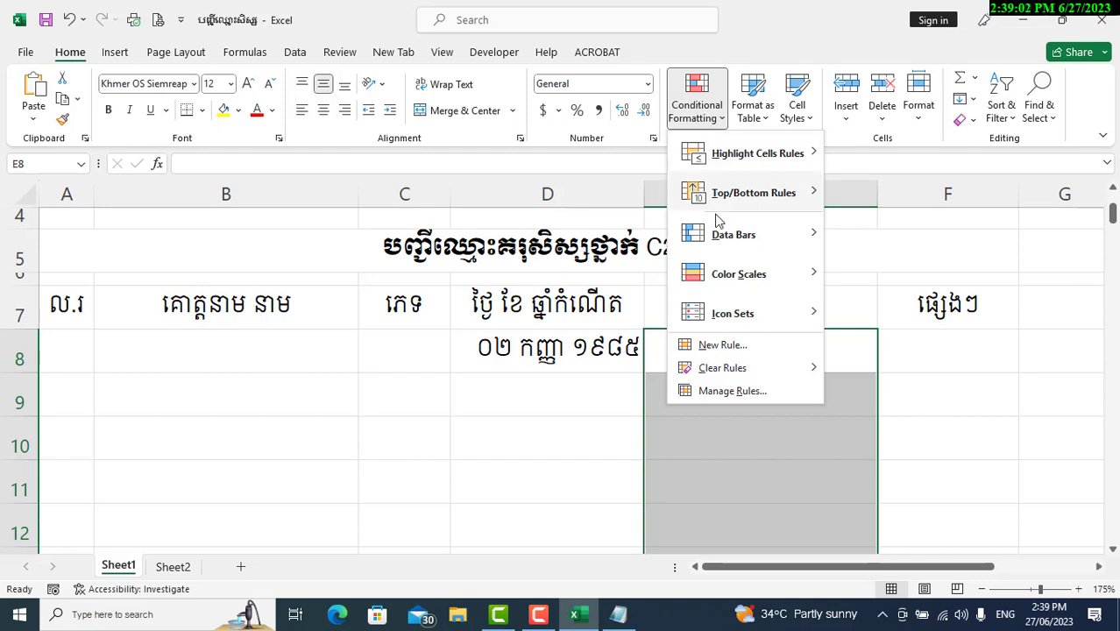
click(752, 347)
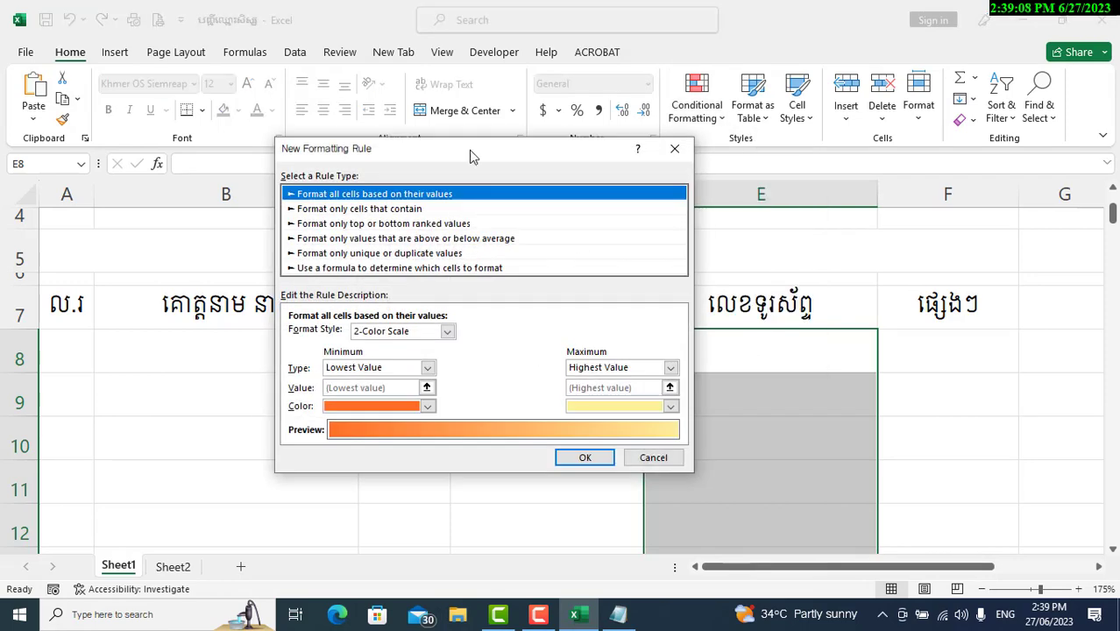
drag(470, 145, 657, 85)
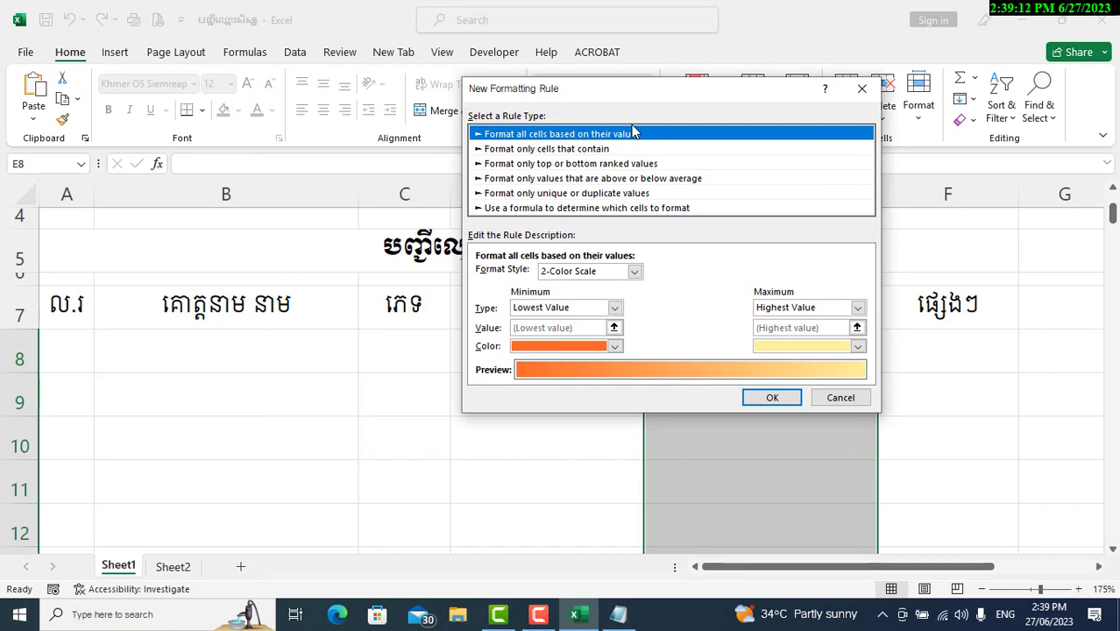
mouse_move(465, 104)
mouse_down()
mouse_move(537, 225)
mouse_move(873, 220)
mouse_up()
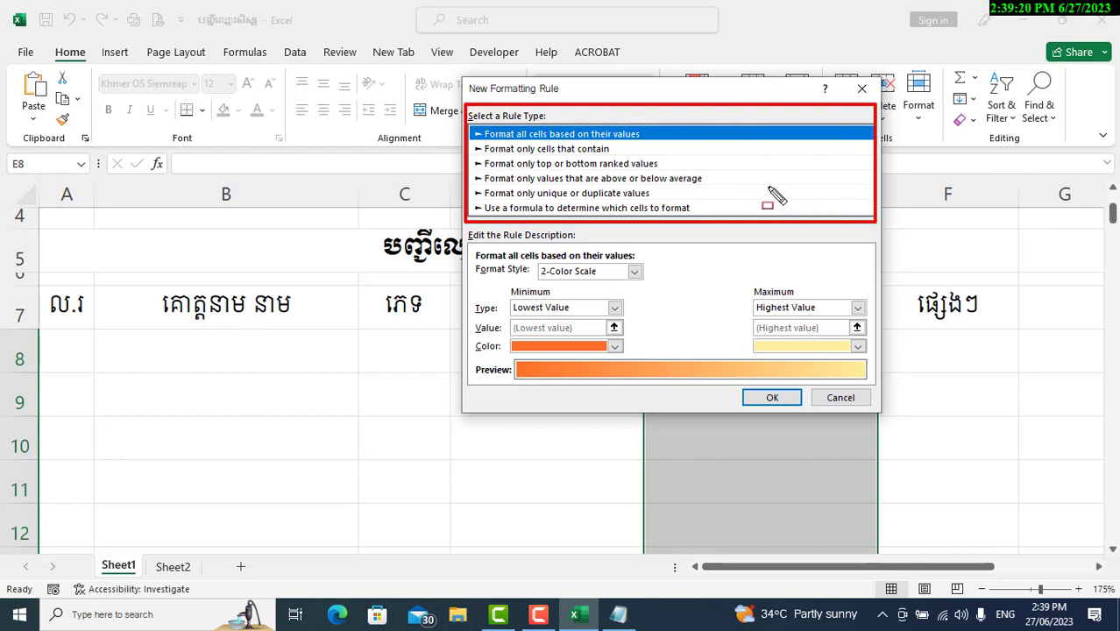
mouse_move(472, 202)
mouse_down()
mouse_move(510, 223)
mouse_move(644, 235)
mouse_move(698, 218)
mouse_up()
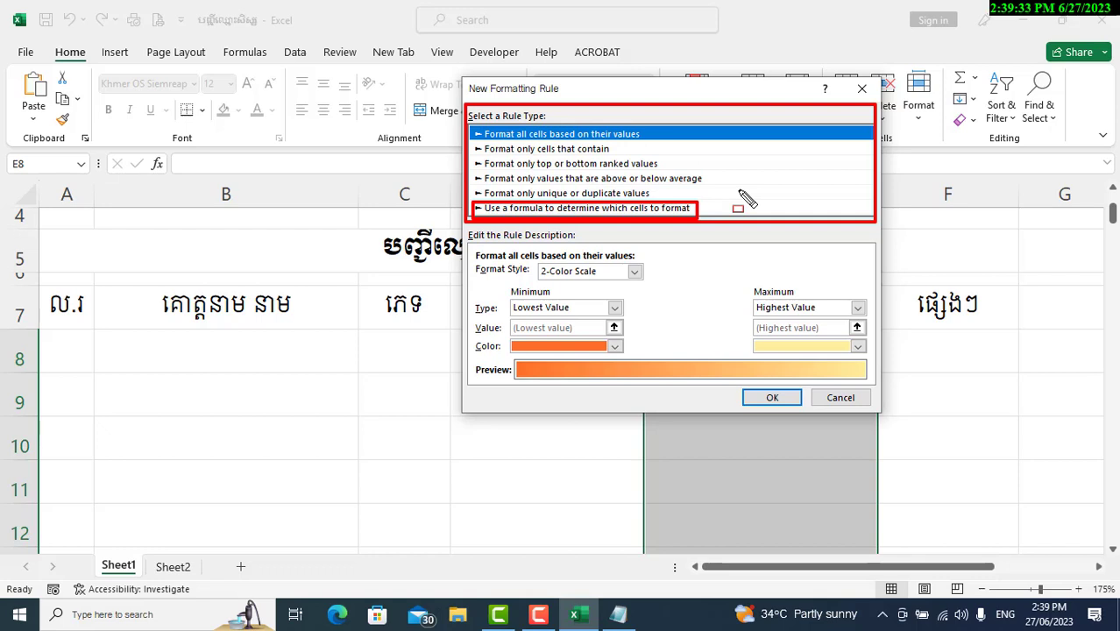
key(Escape)
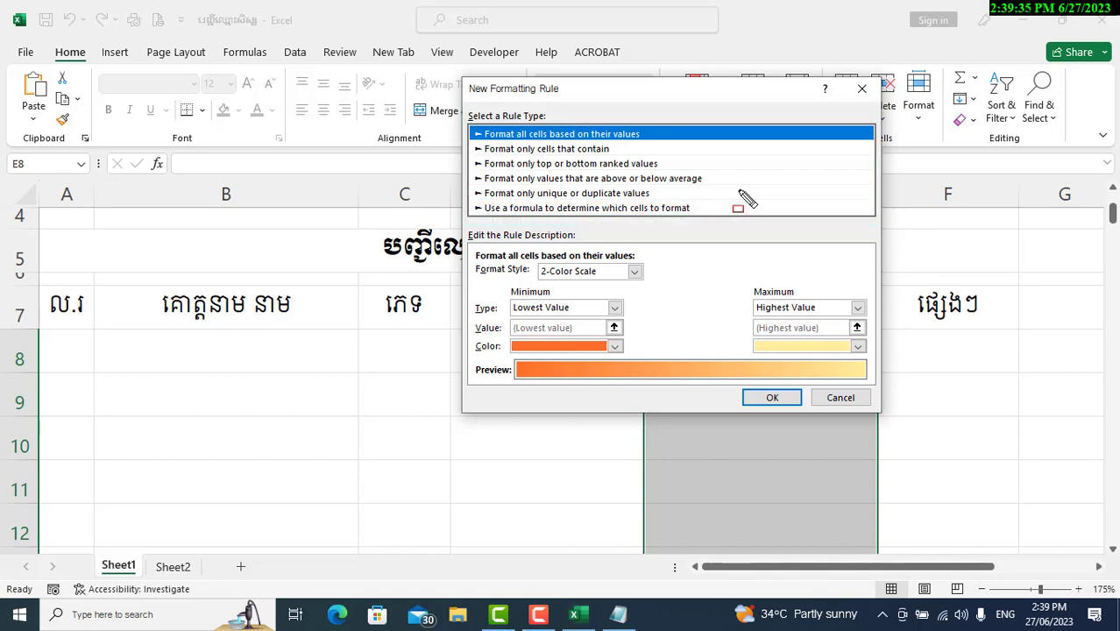
click(690, 208)
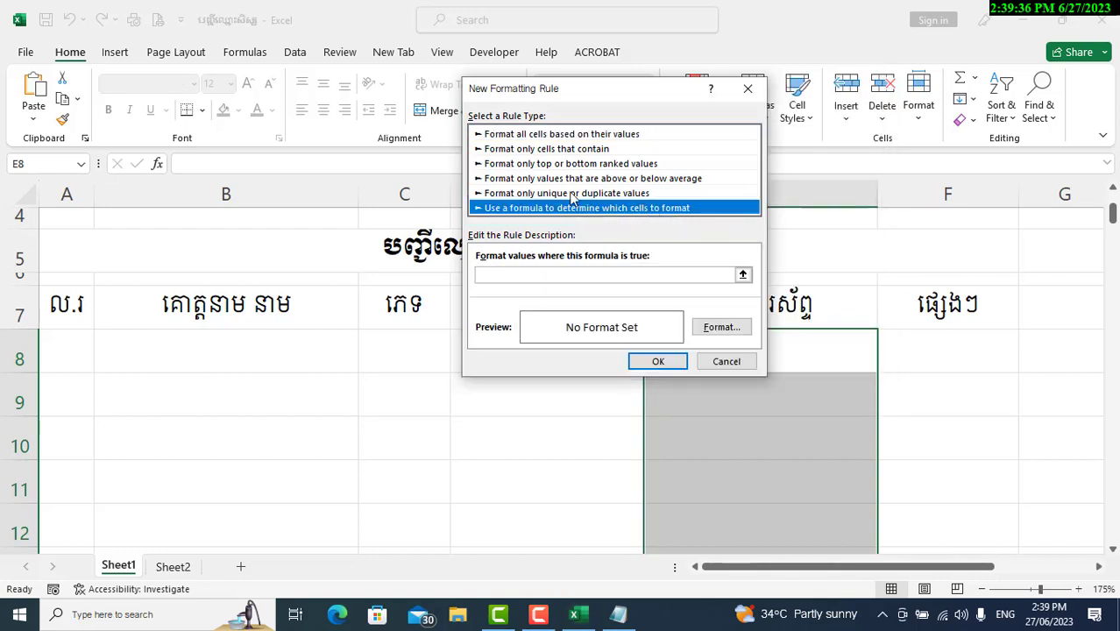
drag(603, 90, 349, 57)
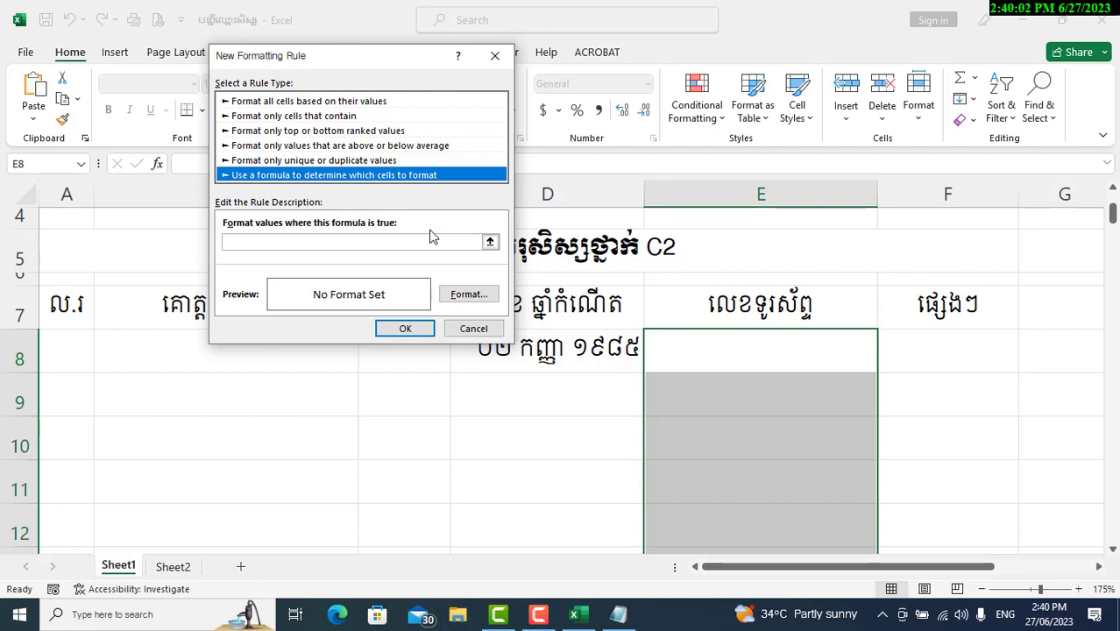
Step: Enter =len($E8)=8 as the rule's formula, checking the digit count against the Notepad notes
click(267, 241)
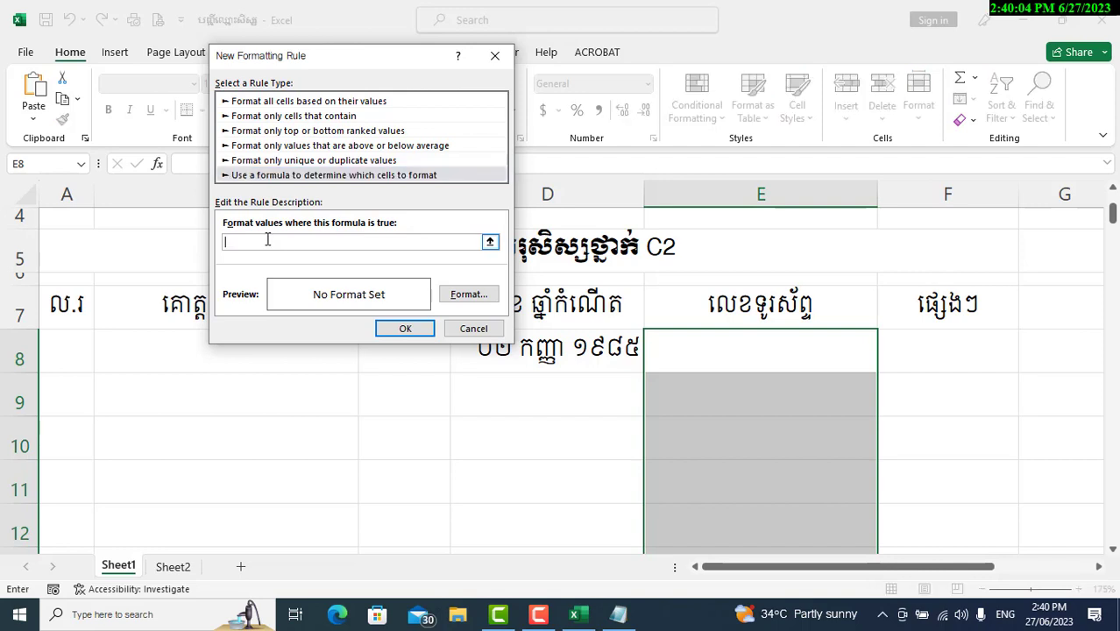
text(=len()
click(732, 341)
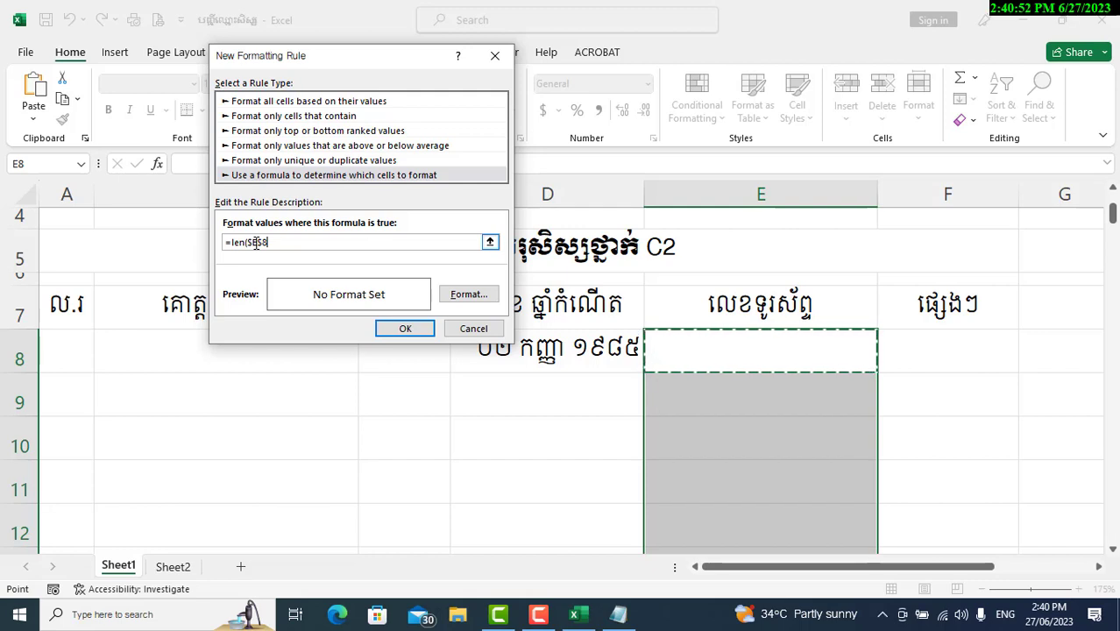
text()=)
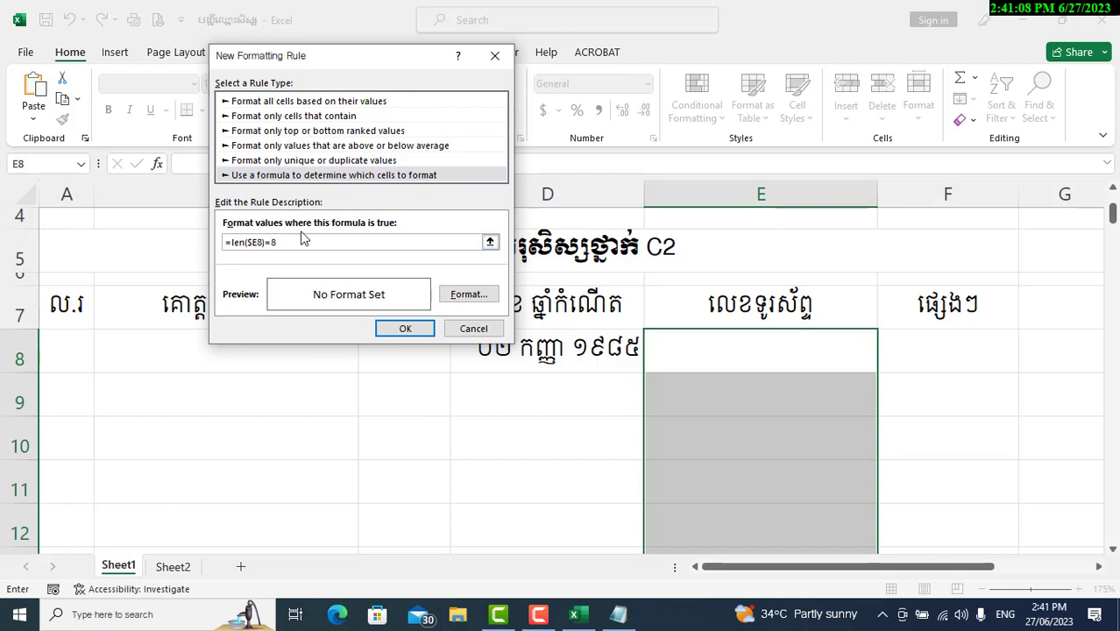
text(8)
click(617, 613)
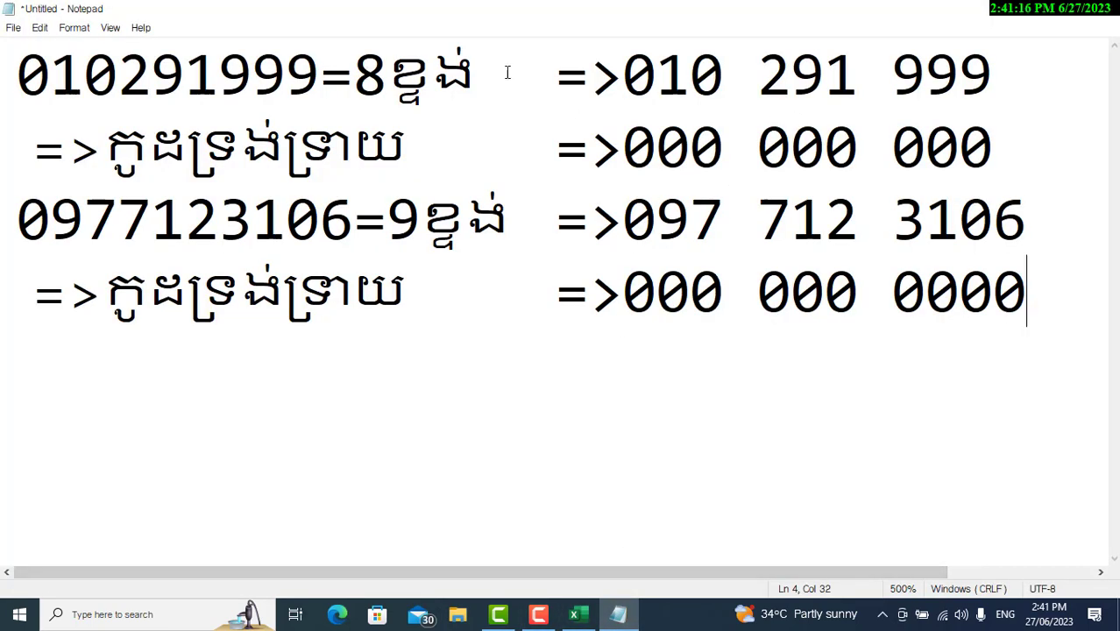
click(578, 613)
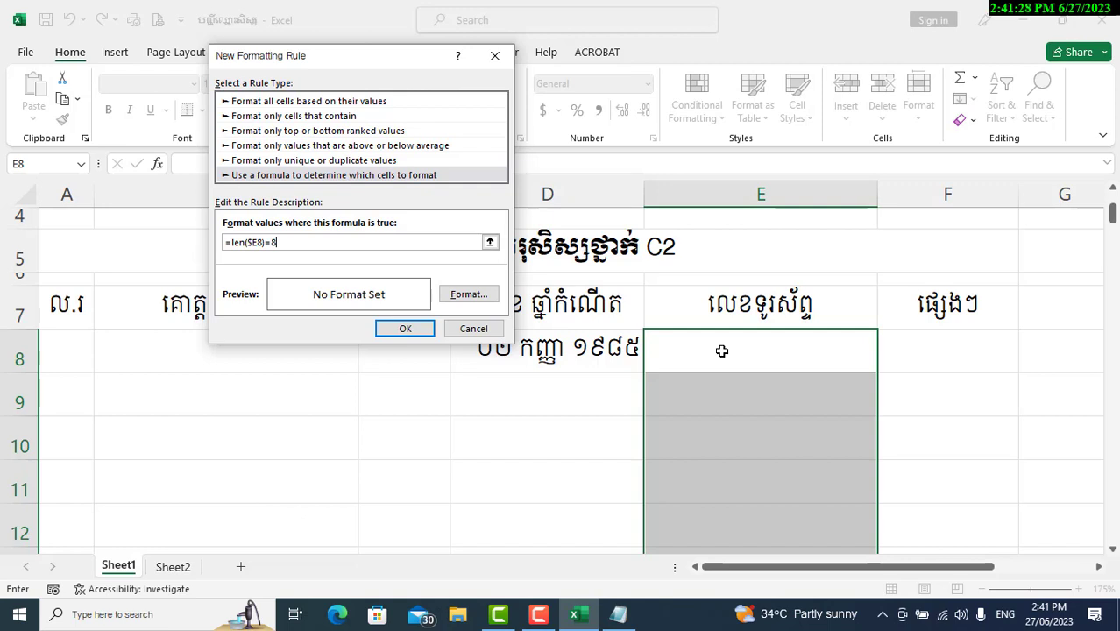
Step: Give the rule the custom number format 000 000 000 from the Notepad notes and save the rule
click(492, 303)
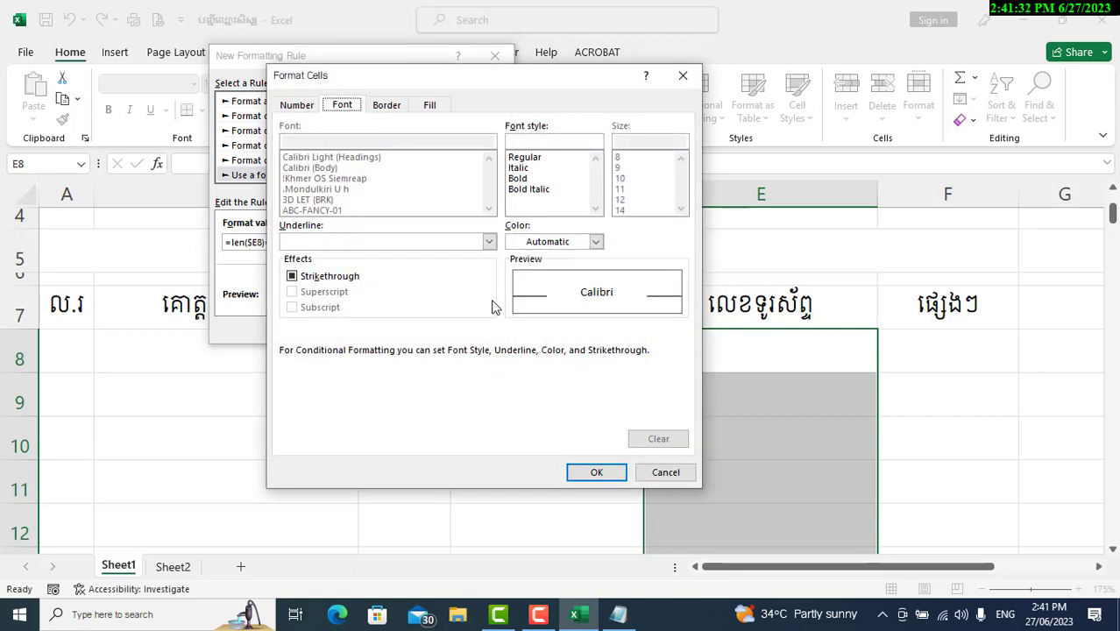
click(296, 106)
click(298, 260)
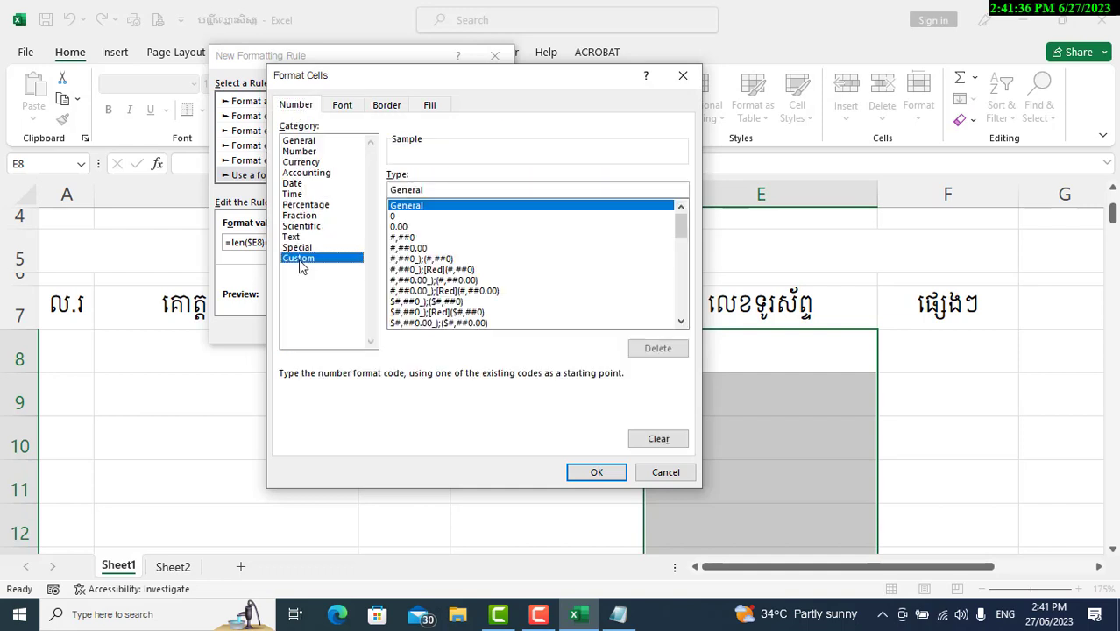
click(410, 188)
double_click(410, 188)
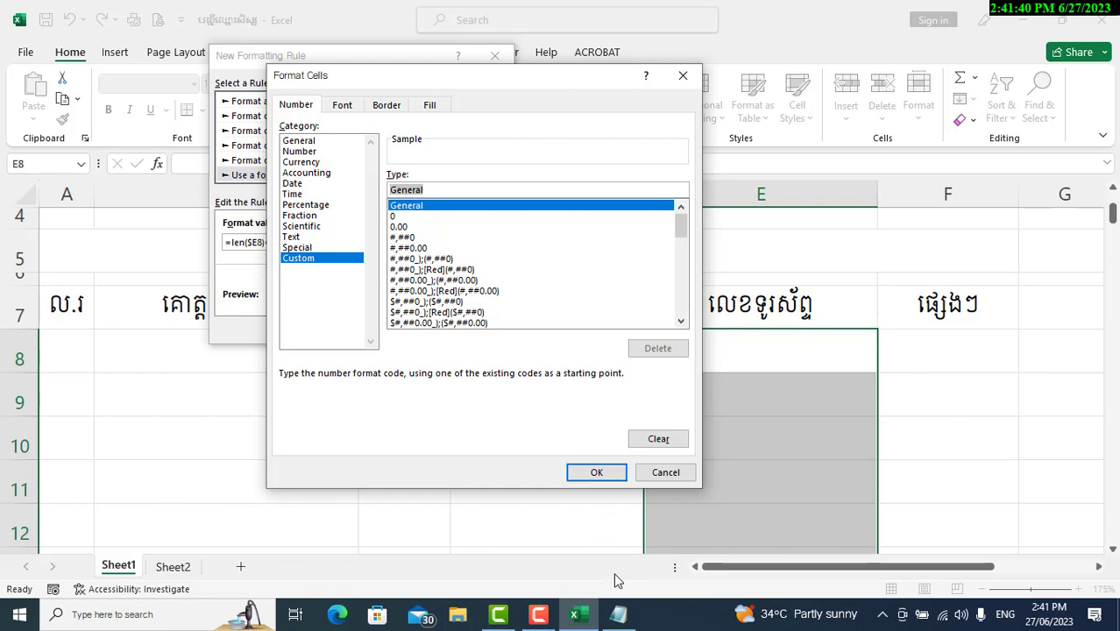
click(618, 613)
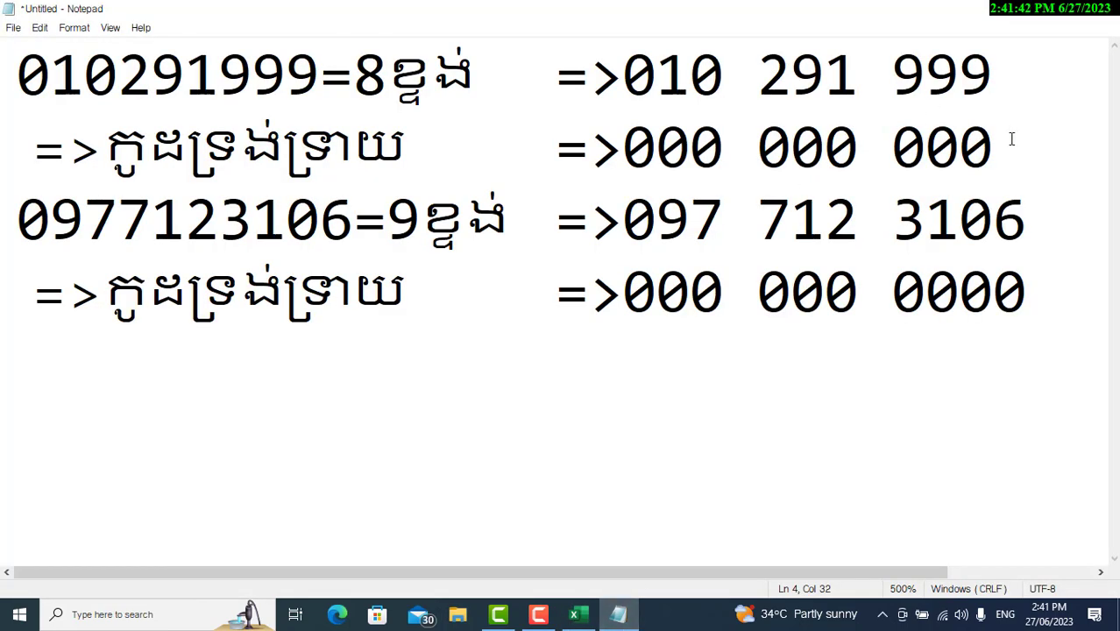
drag(1011, 138, 623, 145)
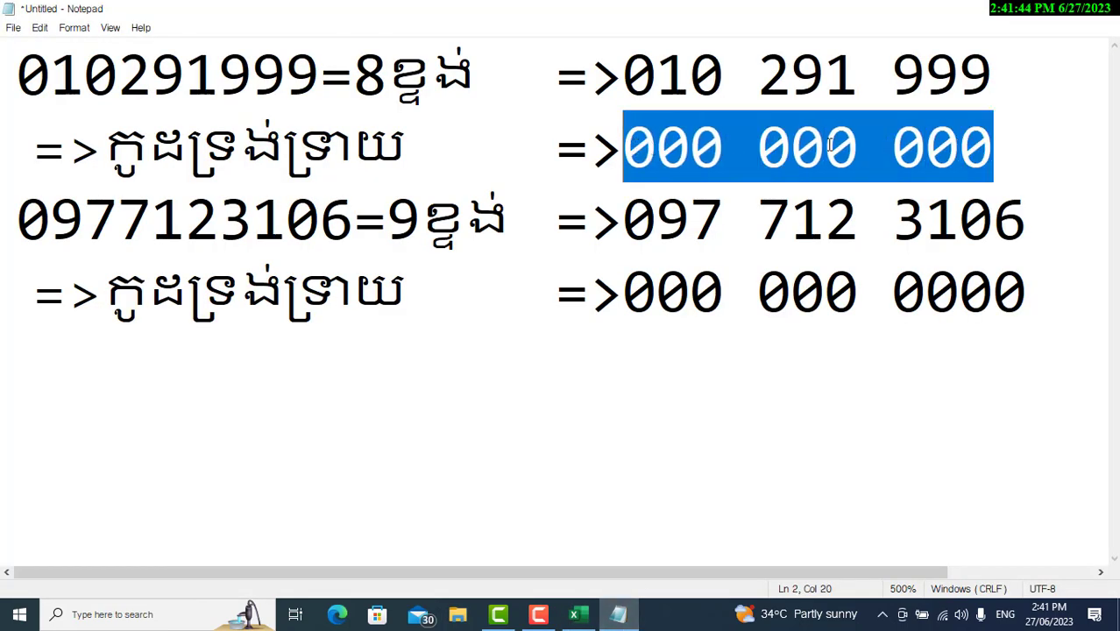
click(574, 613)
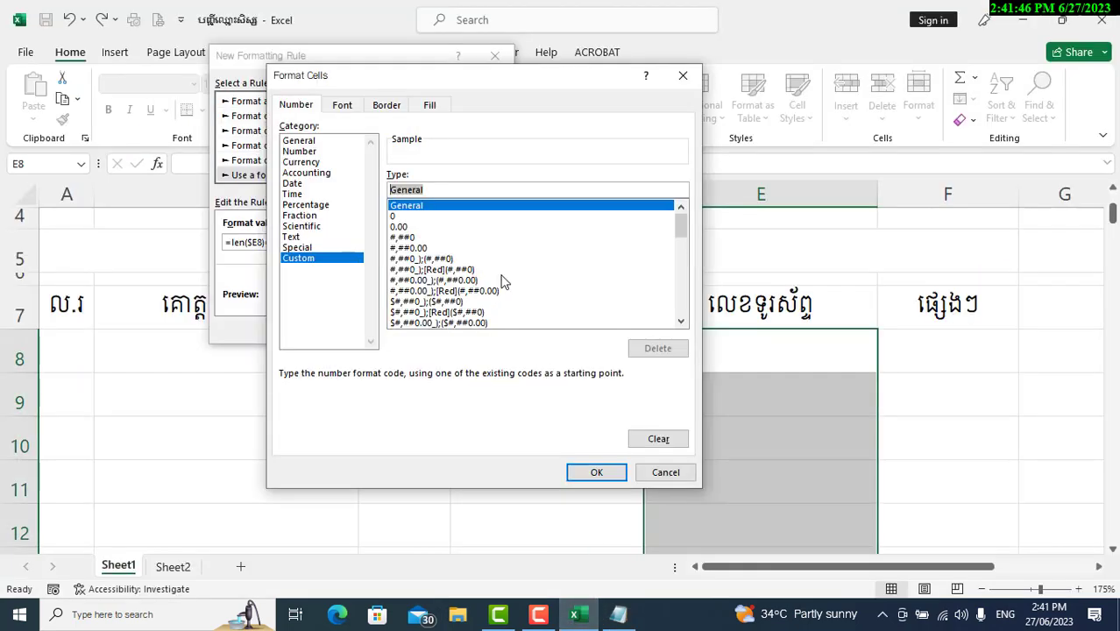
text(000)
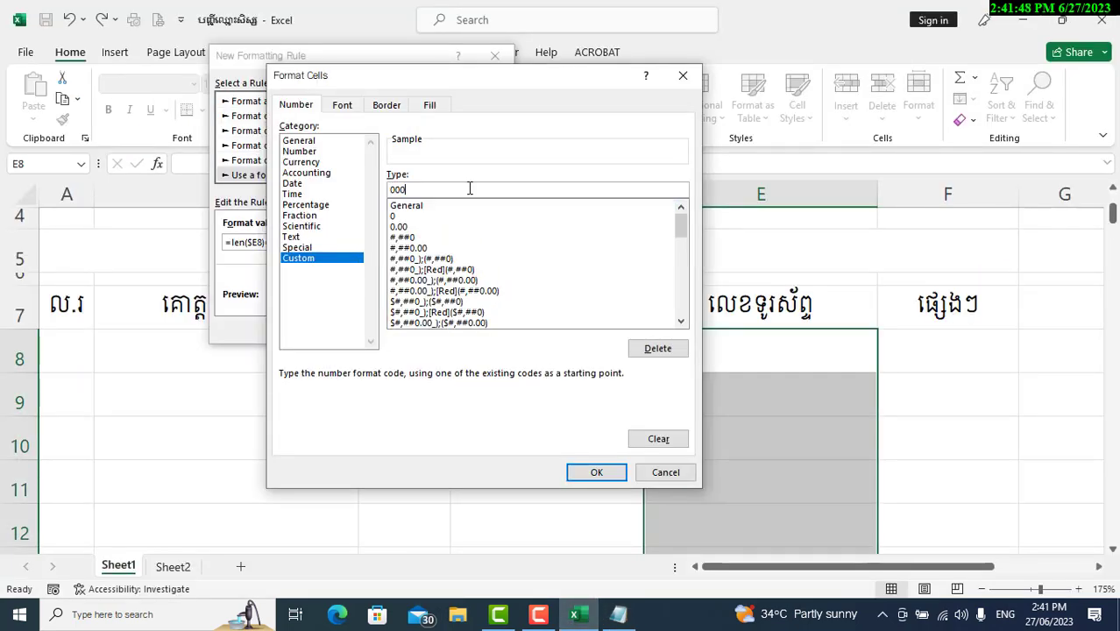
text( 000 000)
click(600, 472)
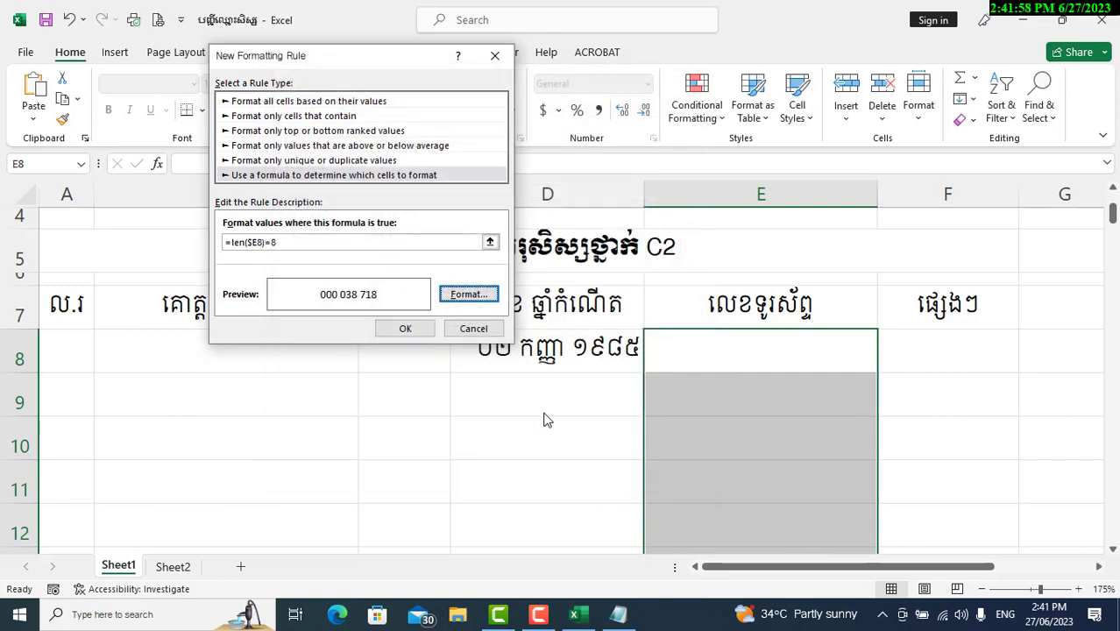
click(403, 329)
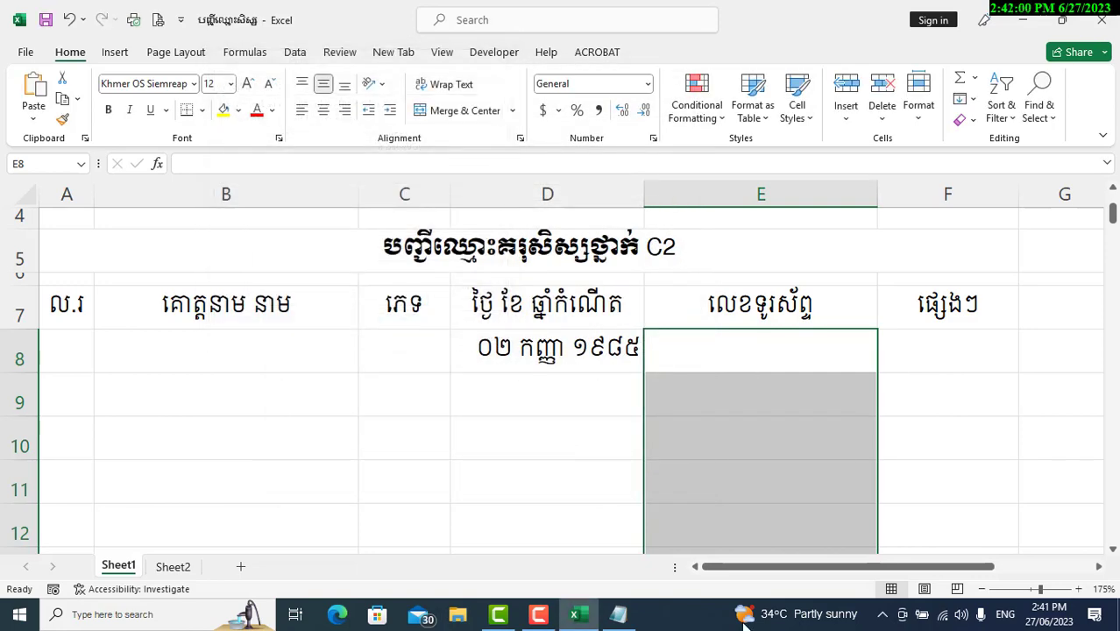
Step: Check the nine-digit case in the Notepad notes and create another formula-based conditional formatting rule for the selected phone number cells in Excel
click(619, 613)
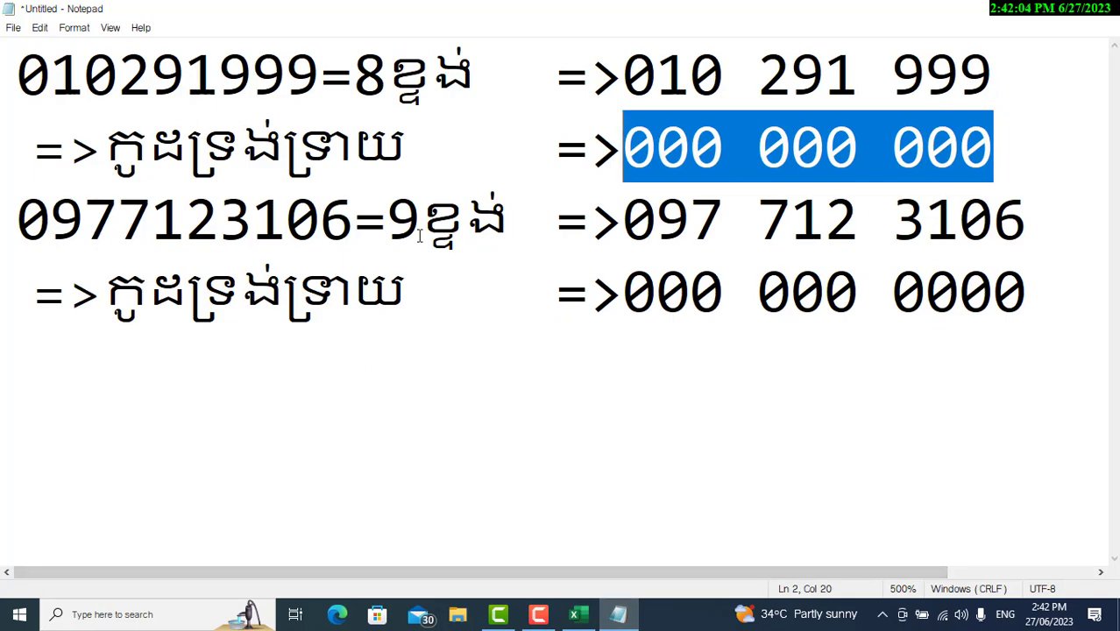
click(573, 613)
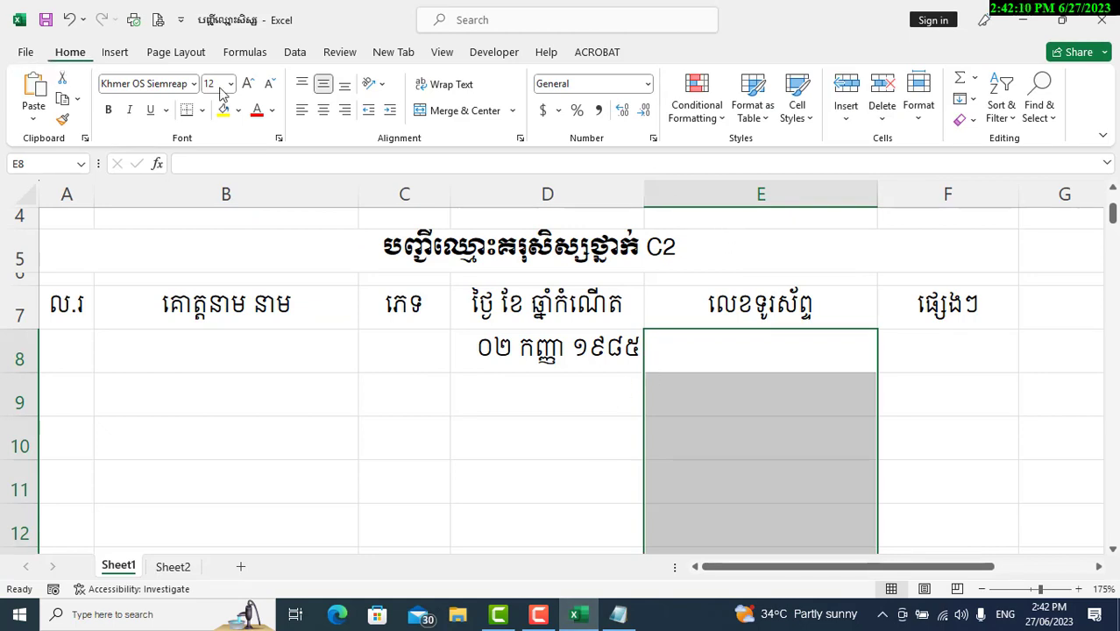
click(724, 127)
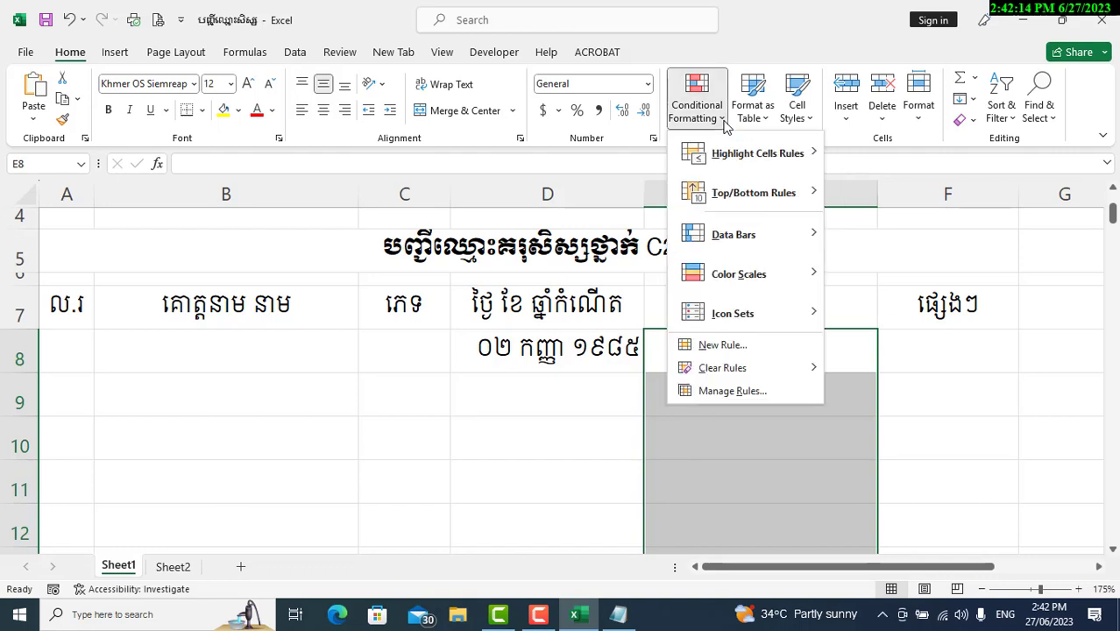
click(737, 346)
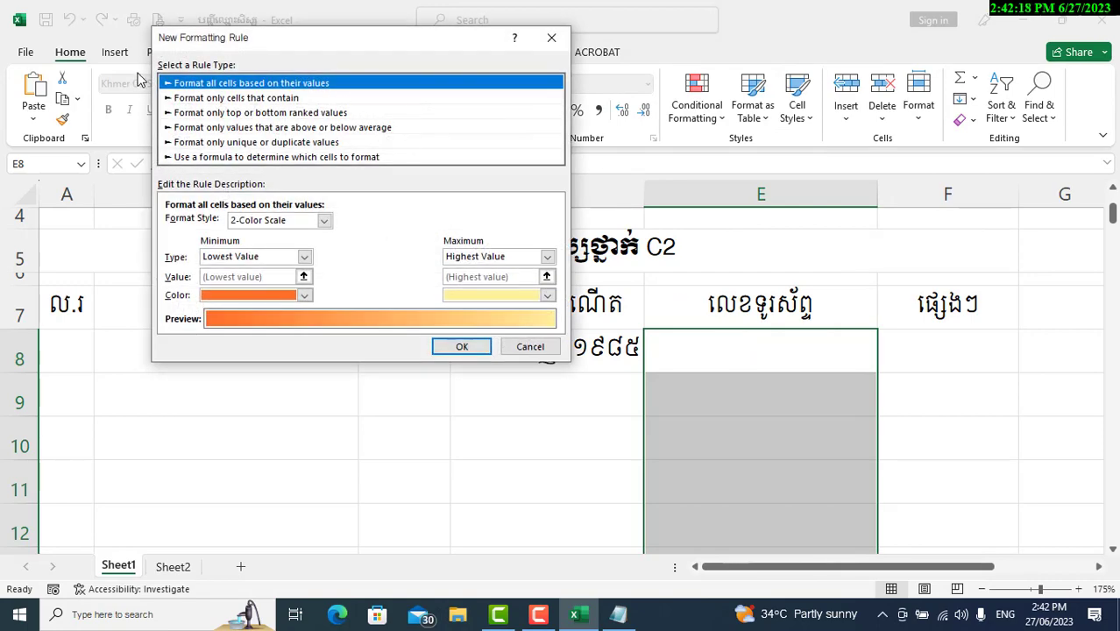
click(219, 158)
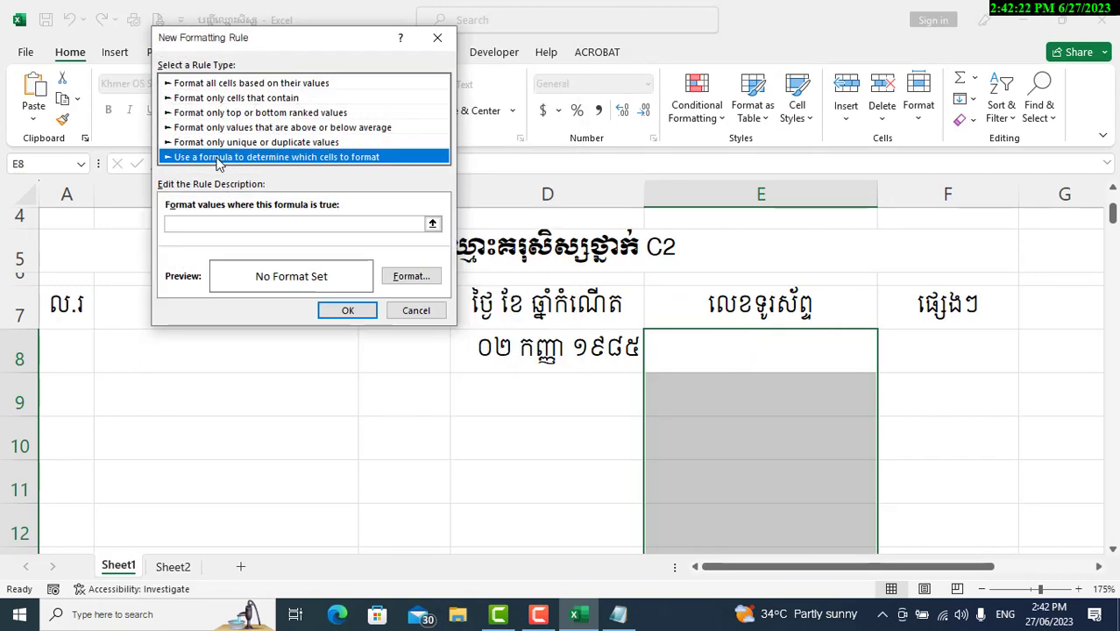
Step: Enter =len($E8)=9 as the new rule's formula, with only the column of the E8 reference locked
click(200, 223)
click(199, 223)
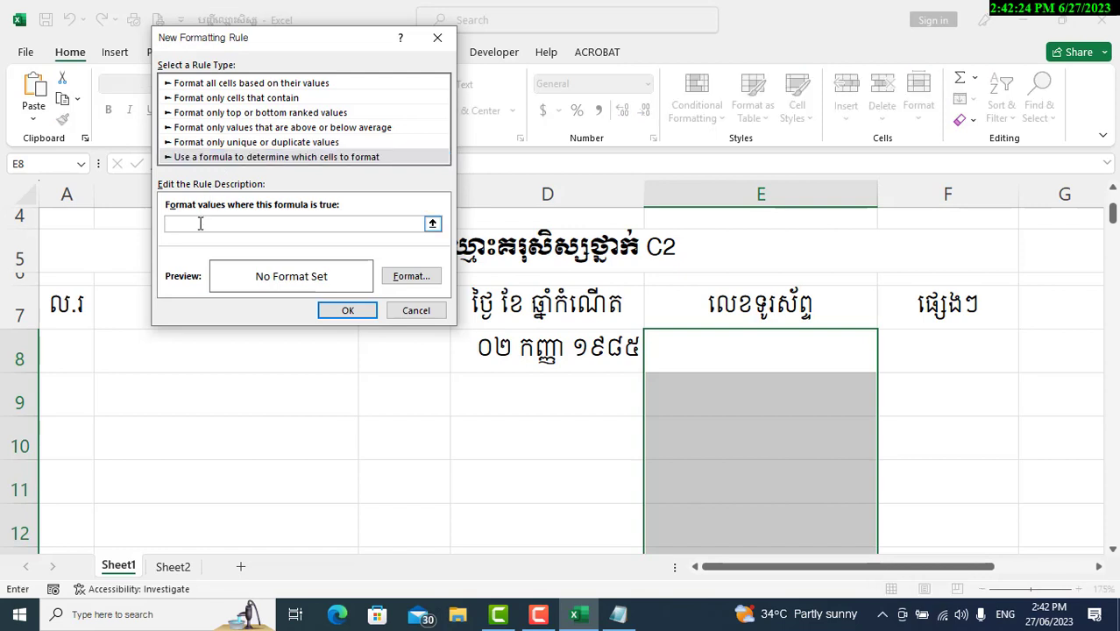
text(=len()
click(736, 342)
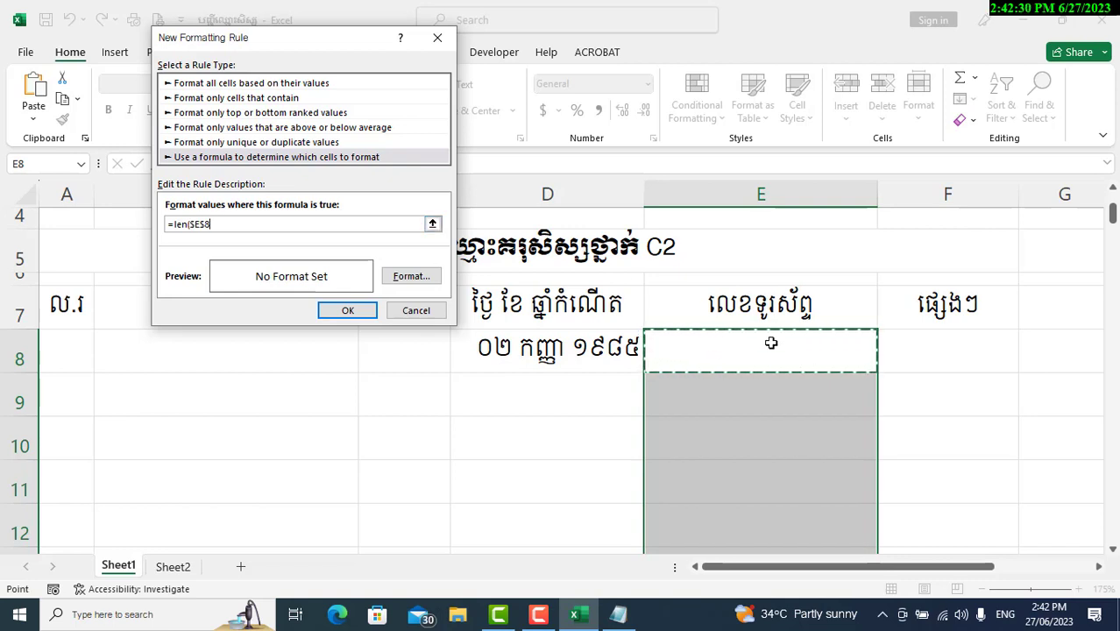
click(206, 225)
key(BackSpace)
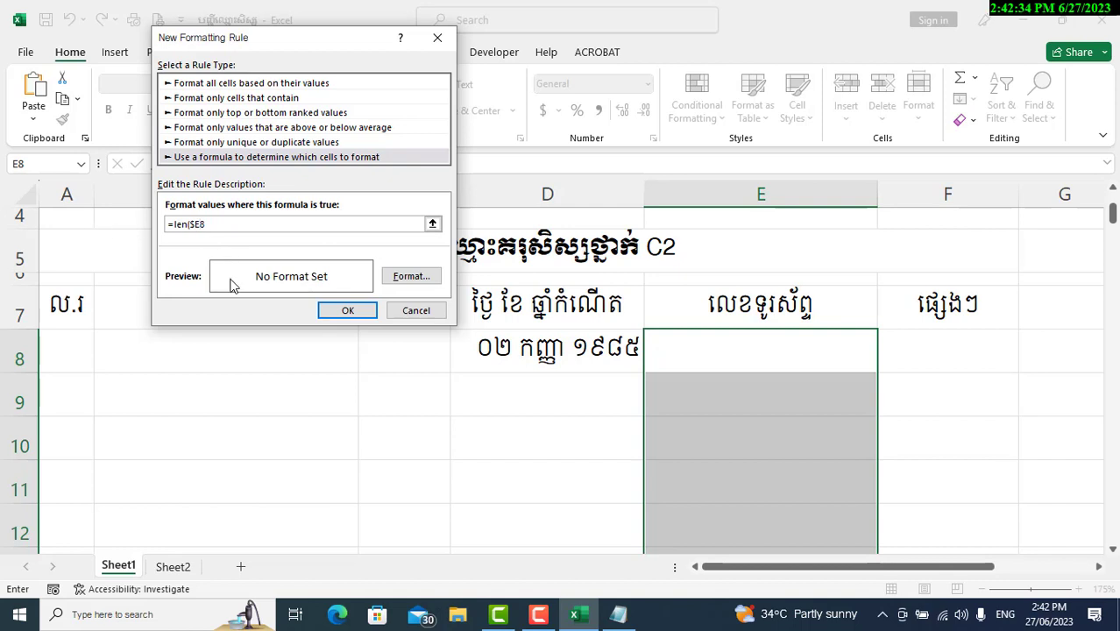
text()=9)
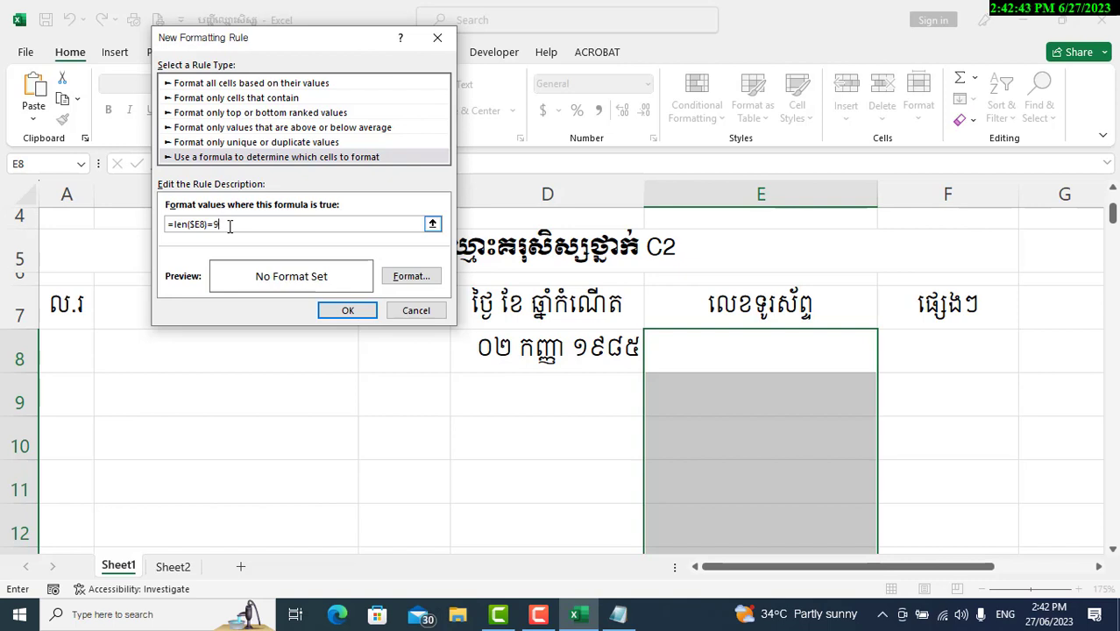
Step: Choose the Custom number category for the rule's format and select the General format code for replacement
click(412, 279)
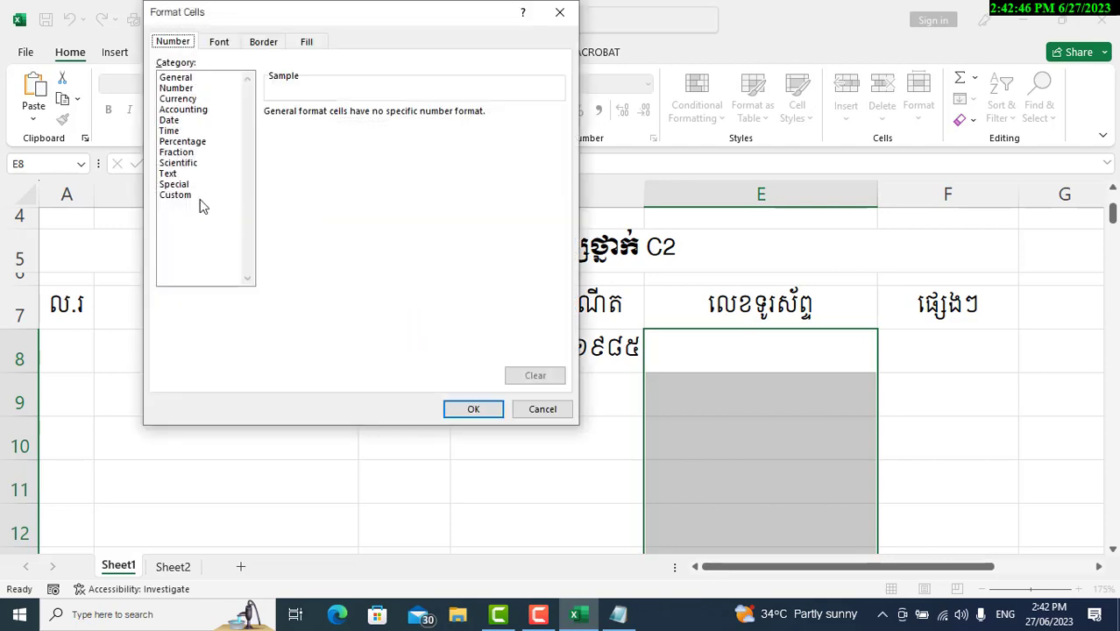
click(179, 195)
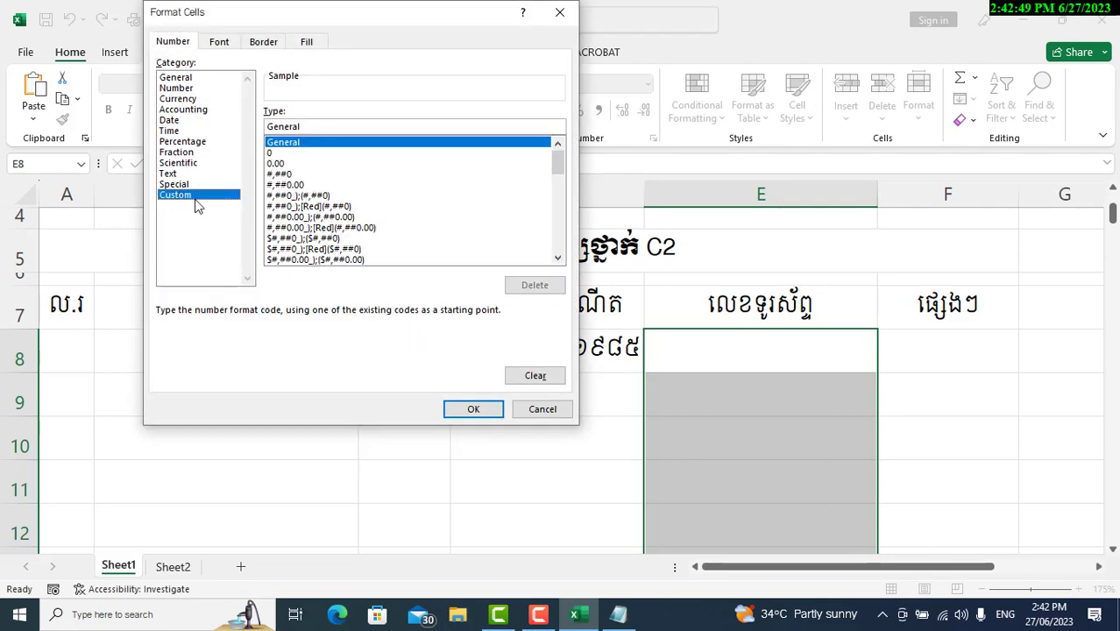
double_click(320, 127)
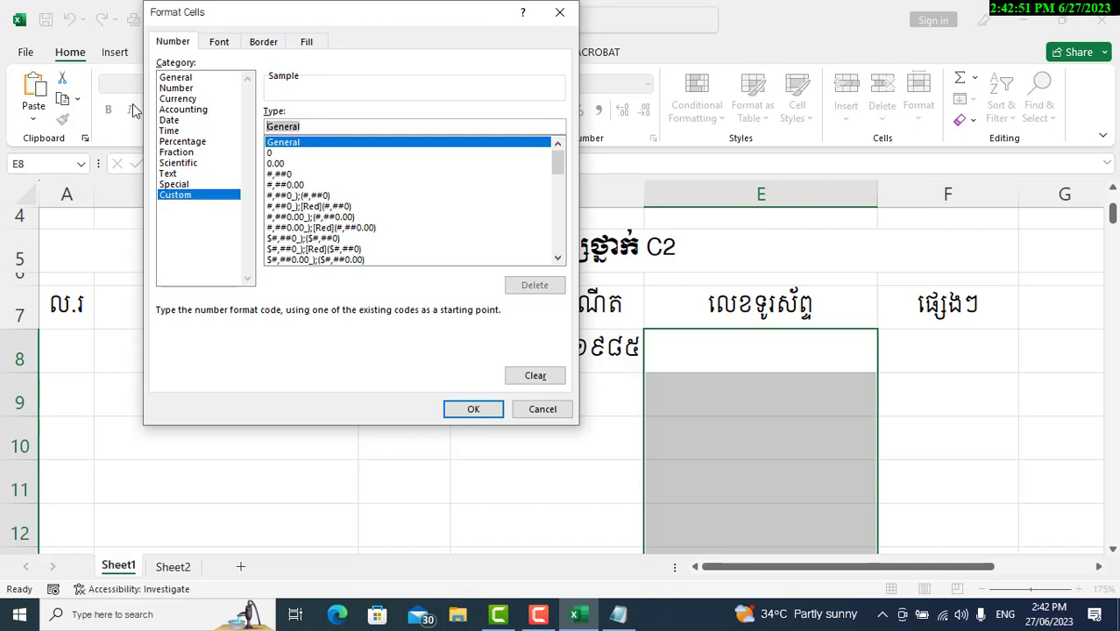